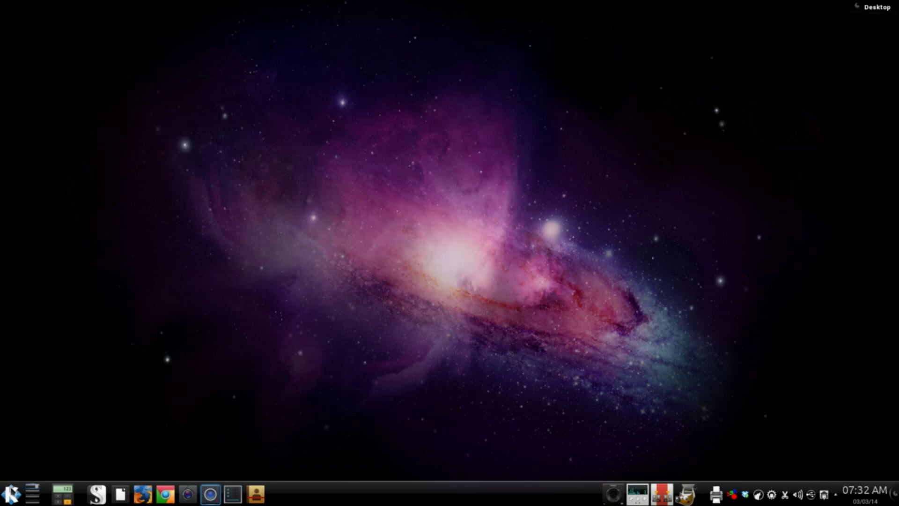
Step: Search 'king' in the K launcher and start Kingsoft Writer
click(11, 494)
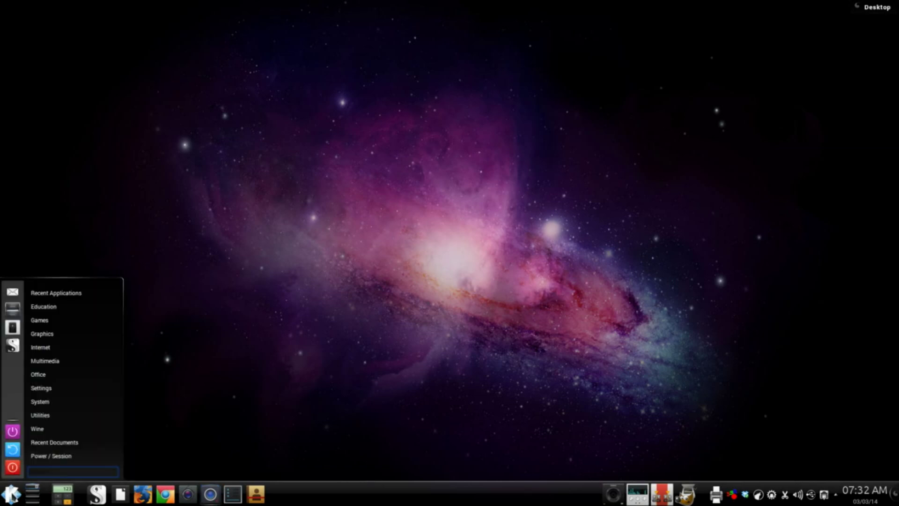
text(kingsoft)
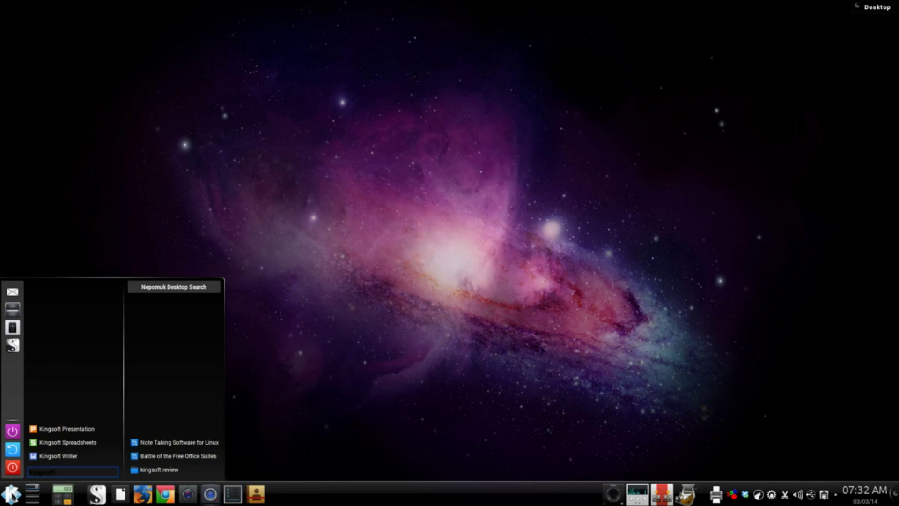
click(61, 457)
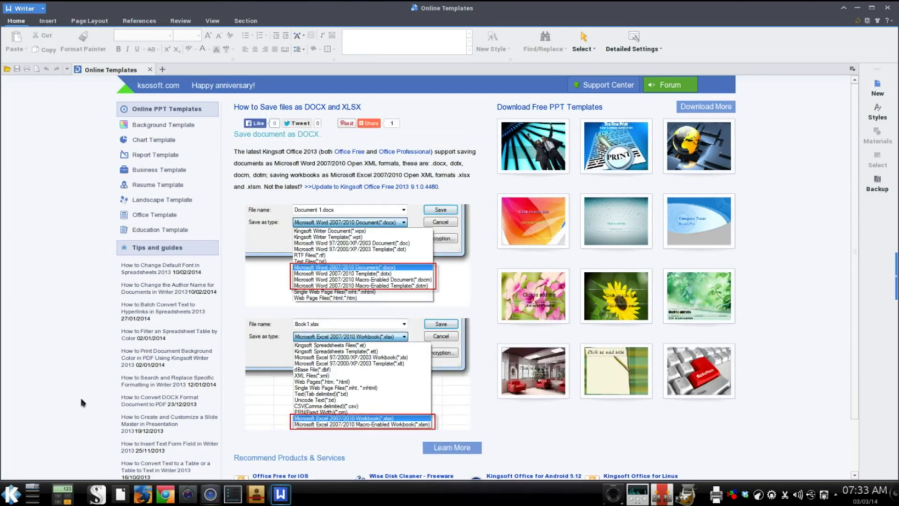
Step: Close Online Templates and open the recent file Aria Prime Episode 1.doc from the Writer menu
click(150, 71)
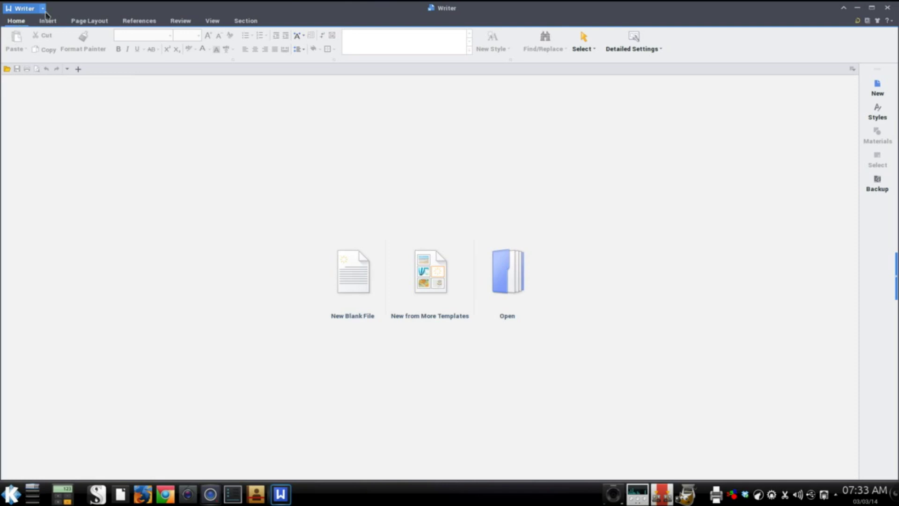
click(45, 12)
mouse_move(28, 26)
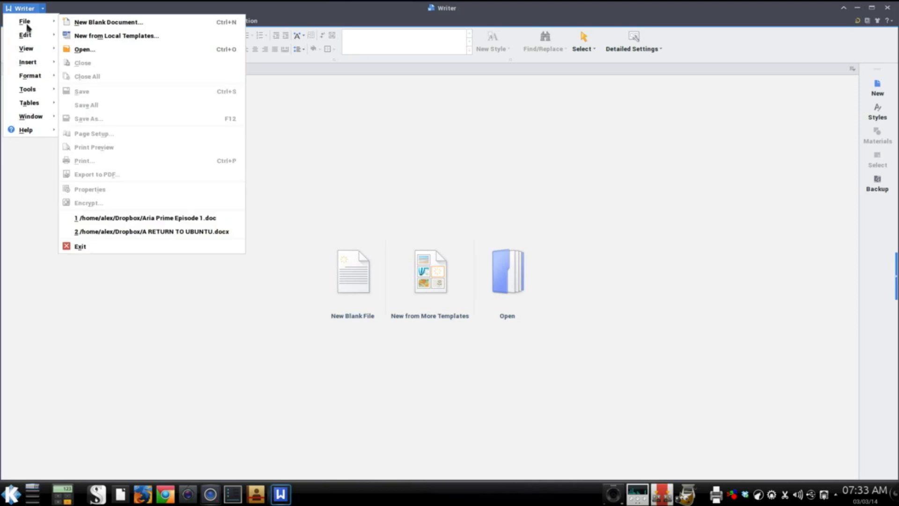
click(139, 218)
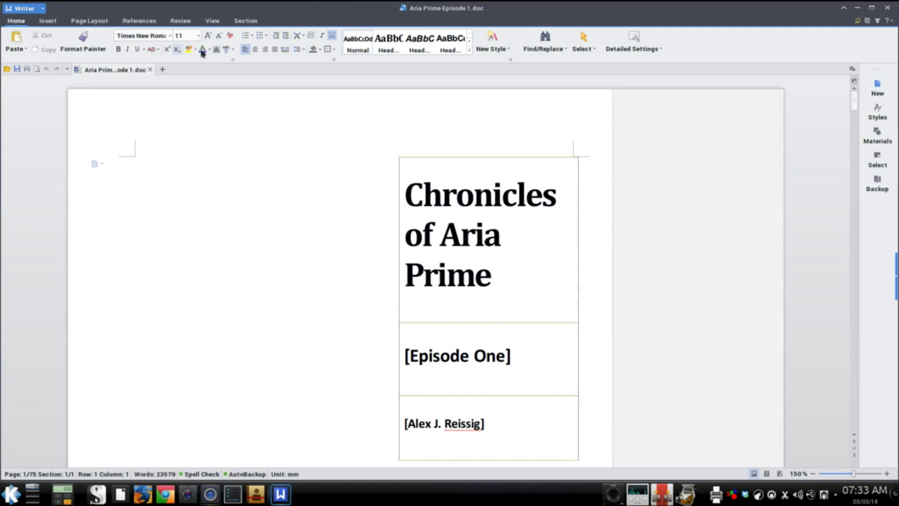
click(49, 20)
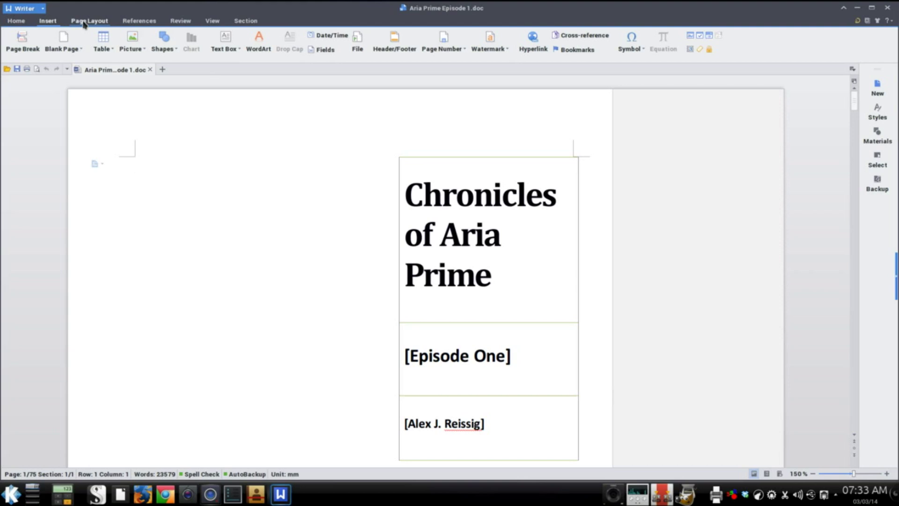
click(84, 22)
click(139, 22)
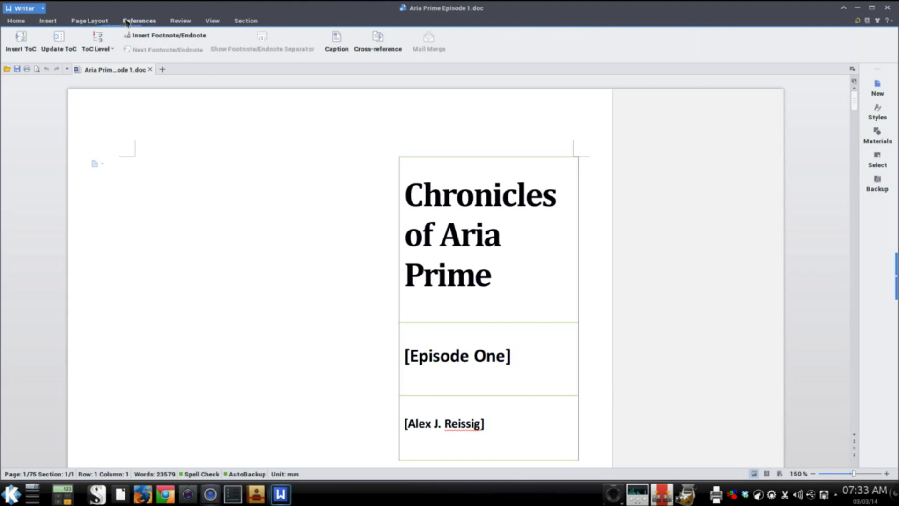
click(180, 21)
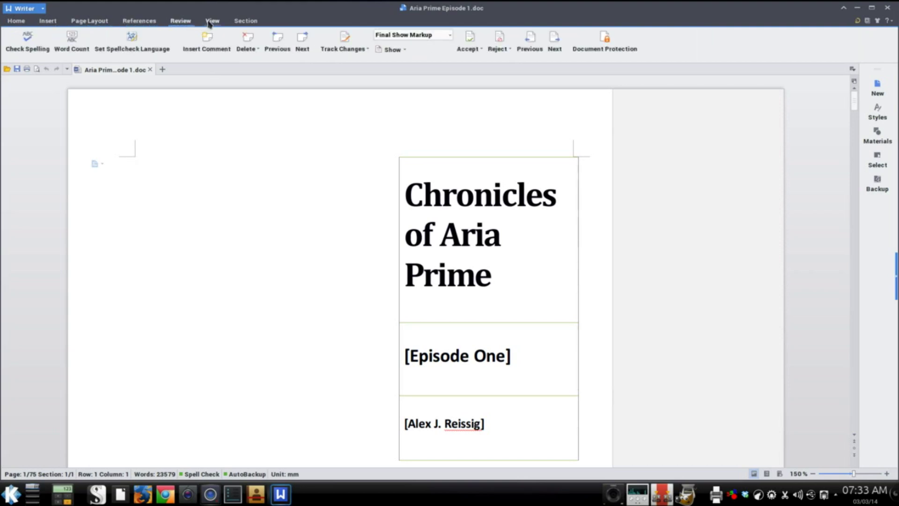
click(213, 21)
click(244, 22)
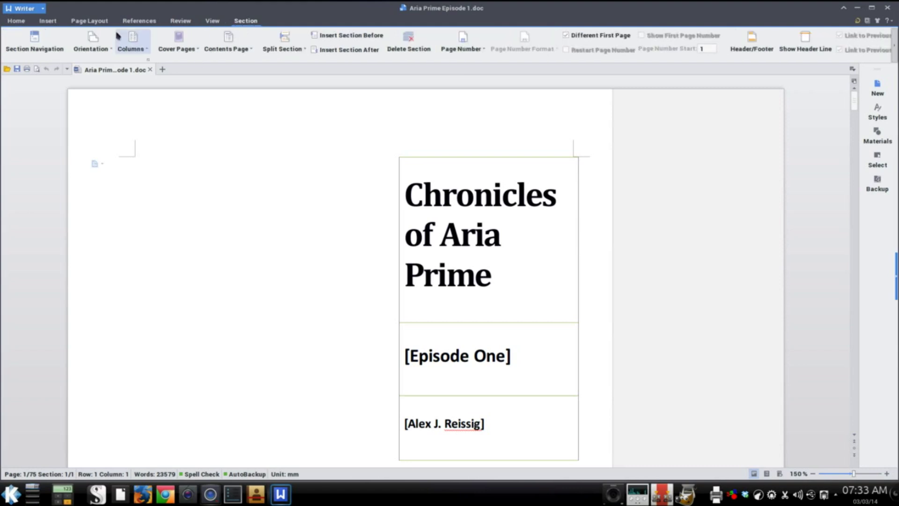
click(19, 23)
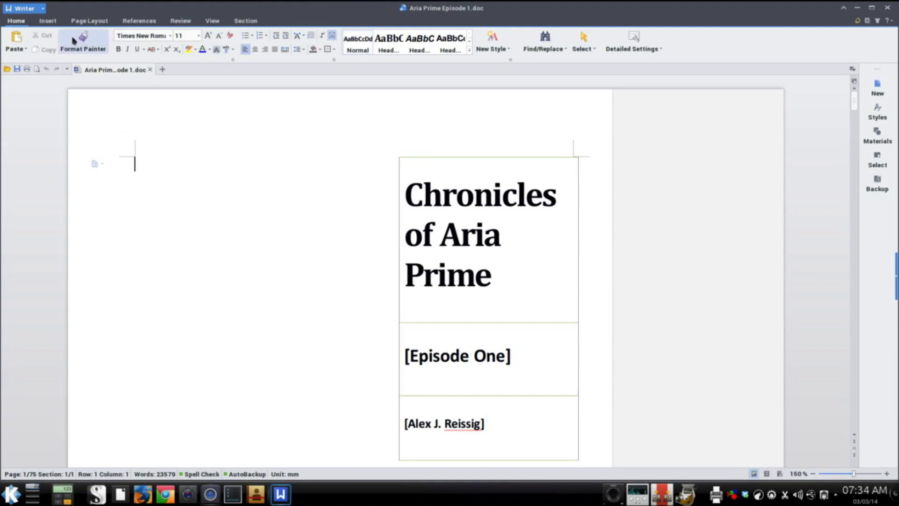
click(46, 21)
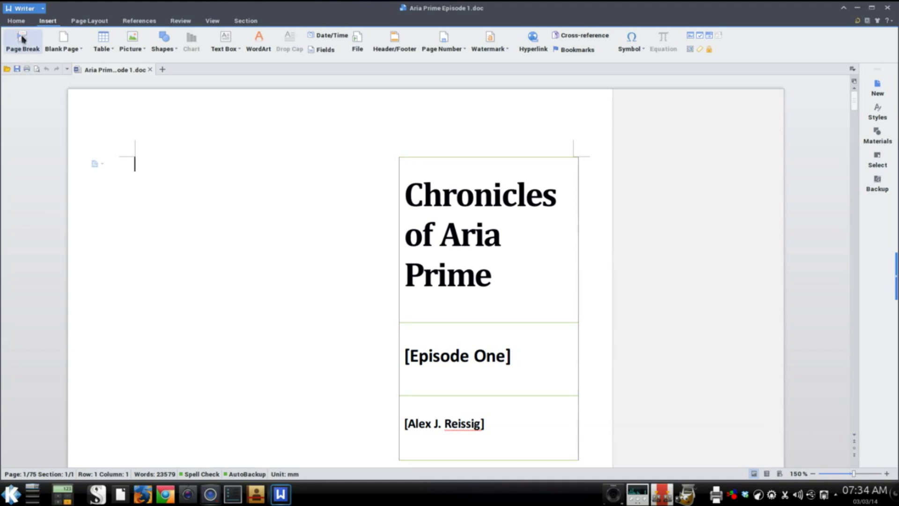
click(16, 21)
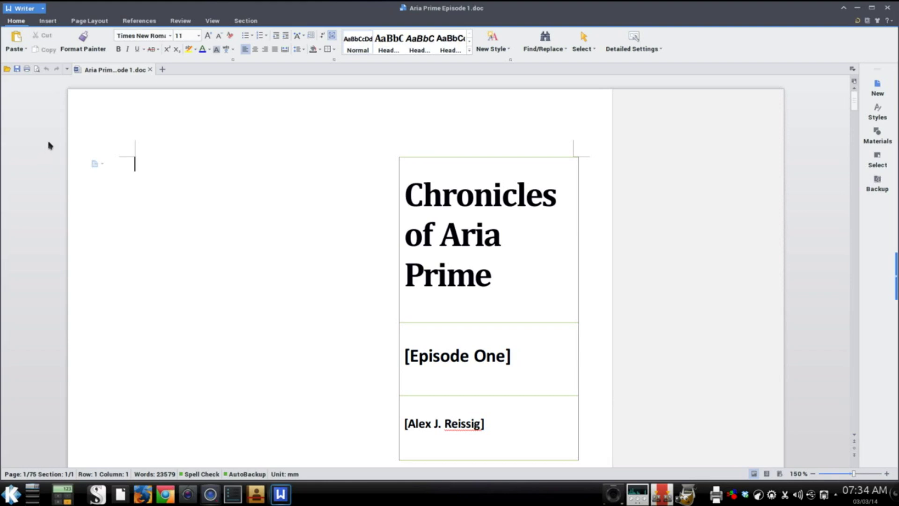
click(43, 8)
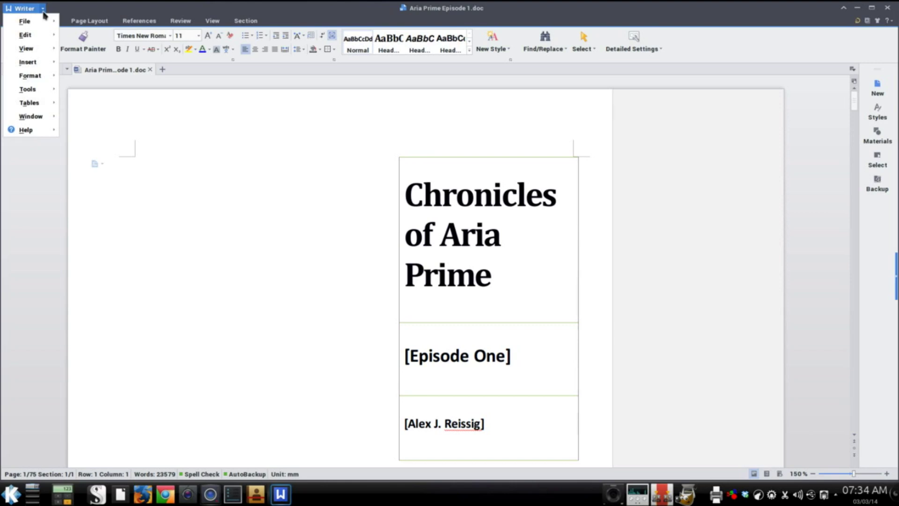
mouse_move(34, 50)
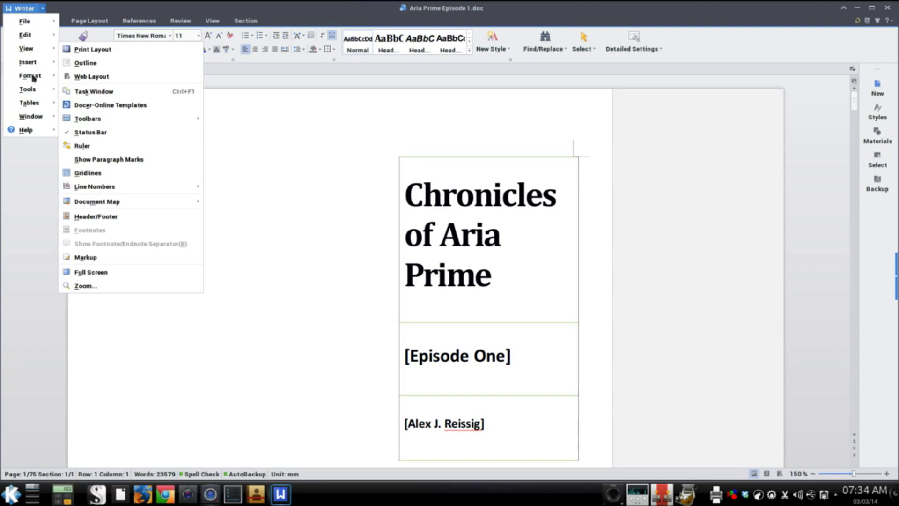
mouse_move(31, 131)
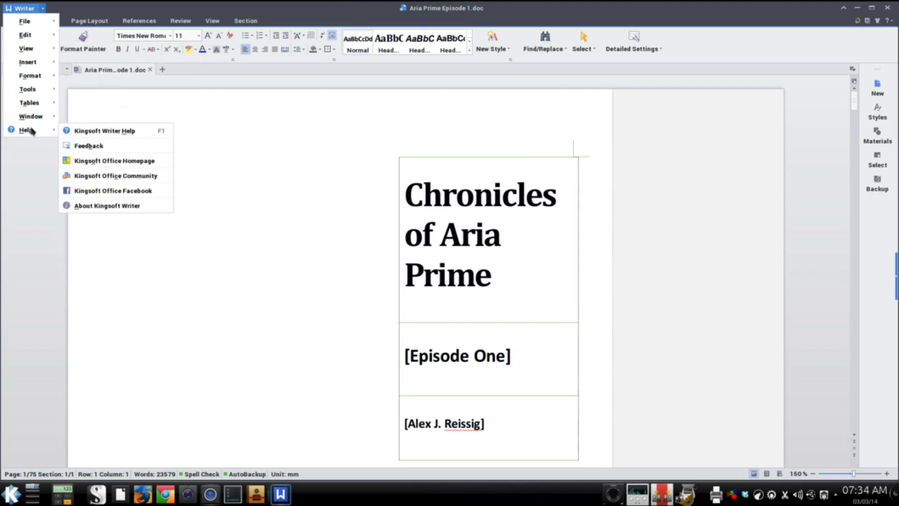
key(Escape)
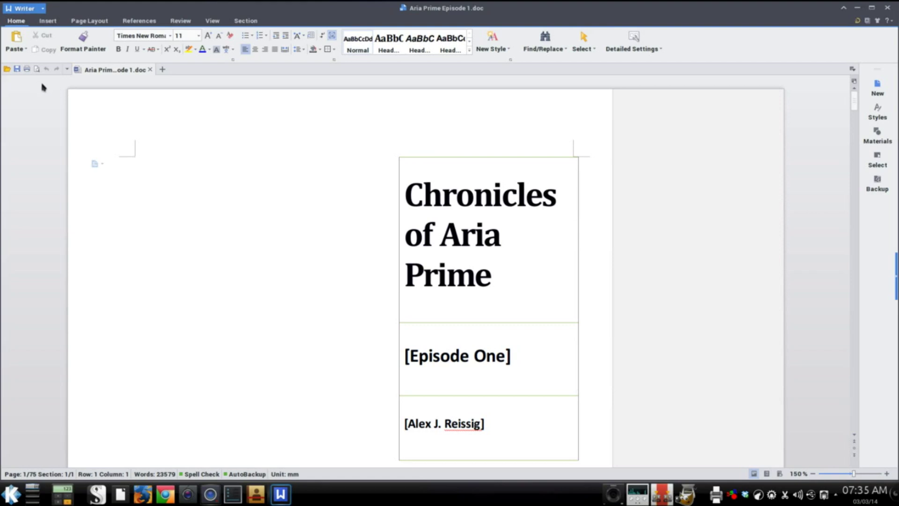
Step: Create blank Documents 1, 2 and 3, then switch back to the Aria Prime manuscript tab
click(162, 71)
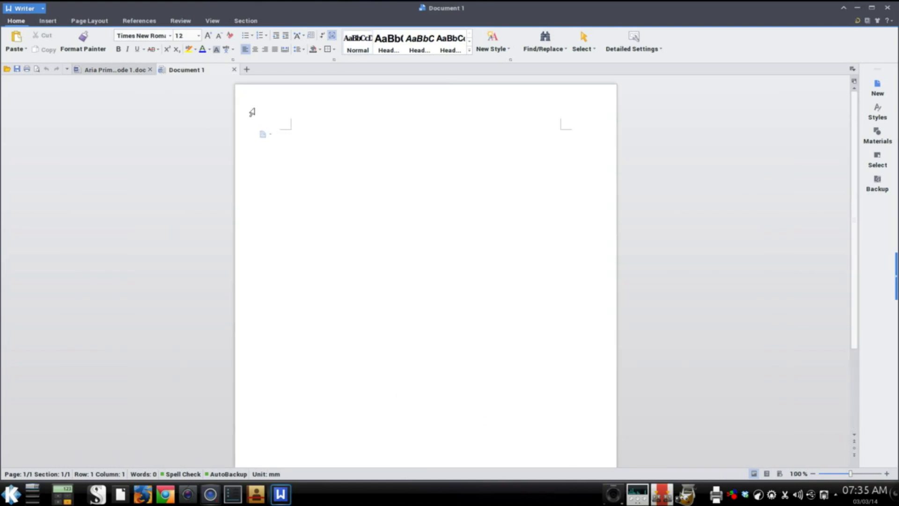
key(ctrl+n)
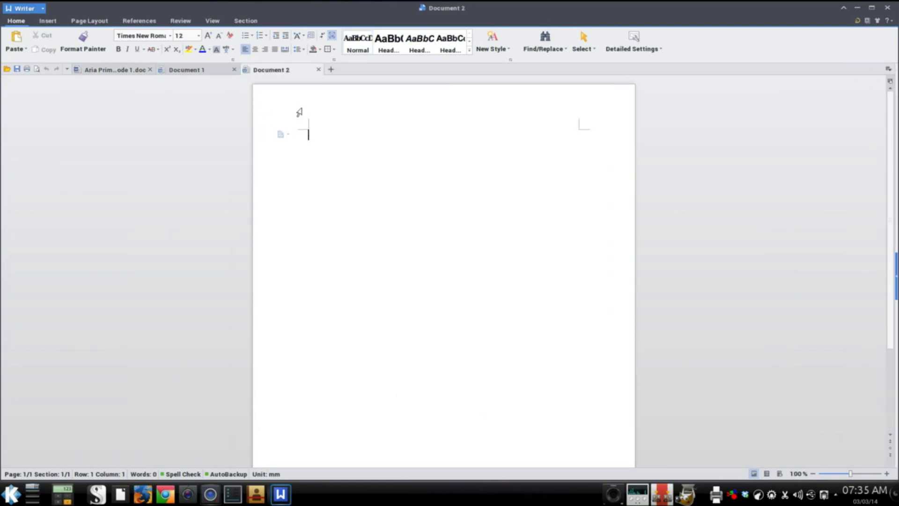
key(ctrl+n)
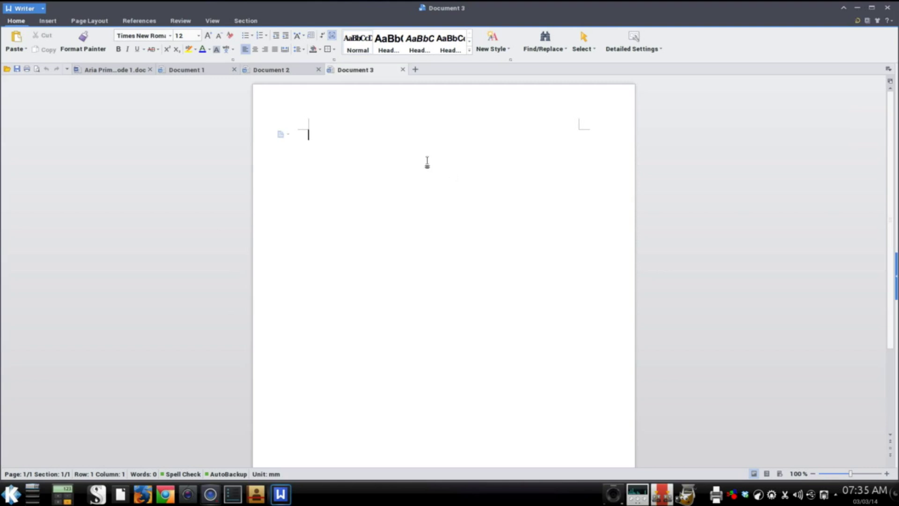
click(283, 74)
click(186, 71)
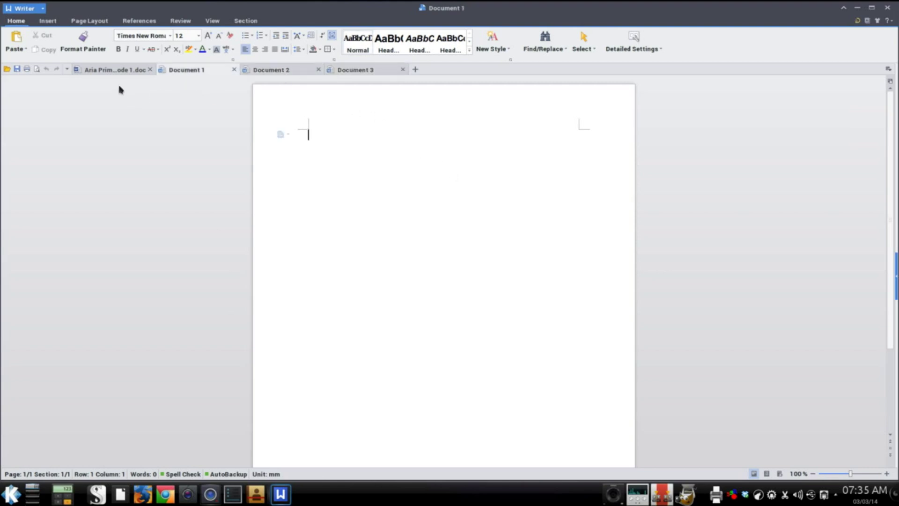
click(105, 70)
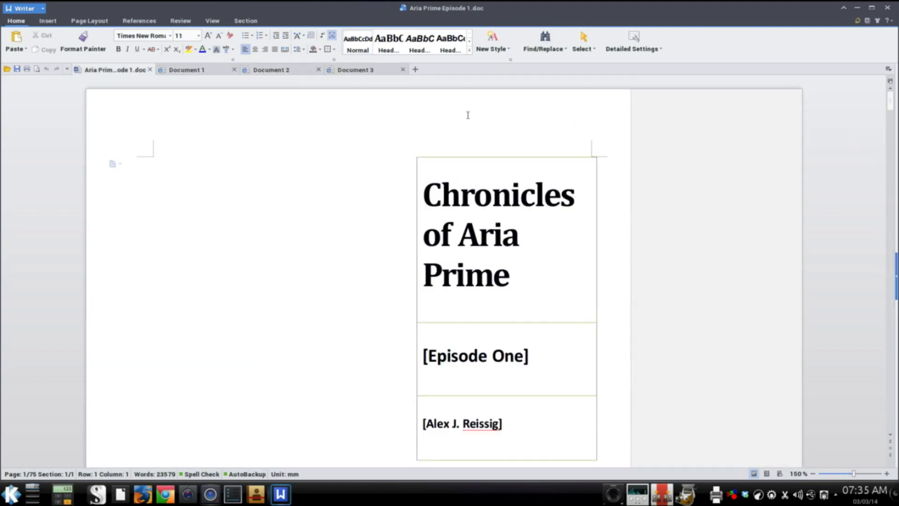
Step: Close the Document 3, Document 2 and Document 1 tabs
click(403, 69)
click(318, 69)
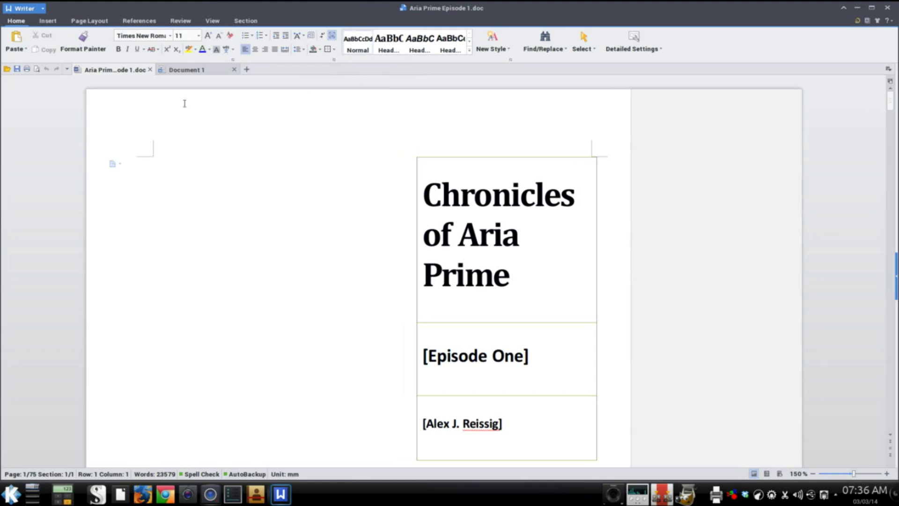
click(235, 70)
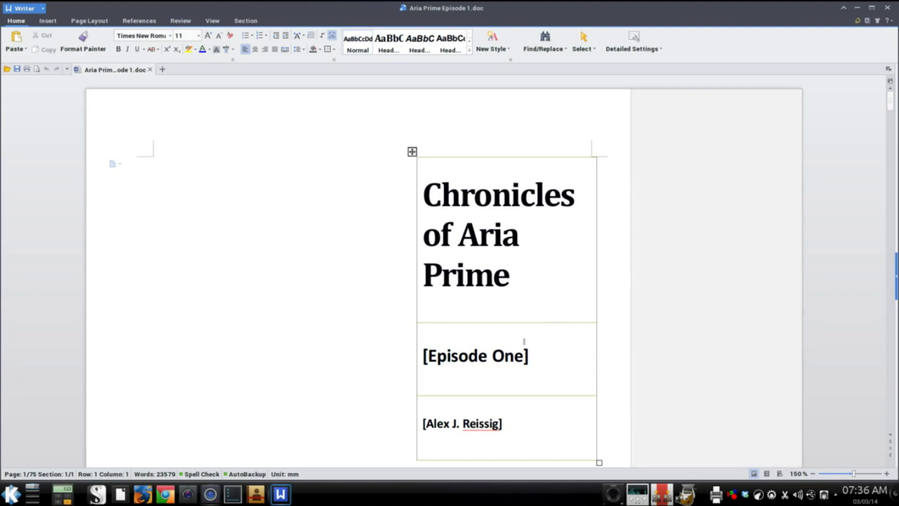
Step: Scroll past the title page to the Prologue and select its opening paragraphs
key(Down)
key(Down)
key(Down)
scroll(405, 345, down, 4)
scroll(405, 345, down, 9)
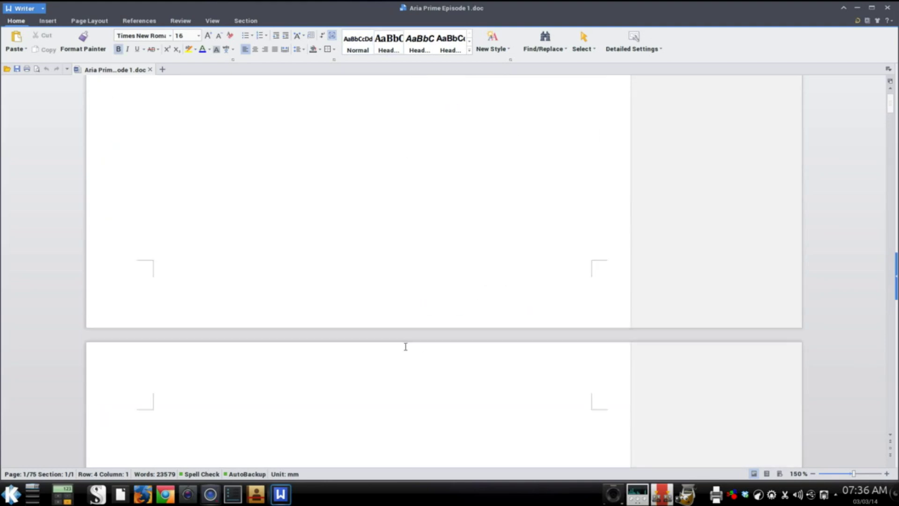
scroll(405, 348, down, 4)
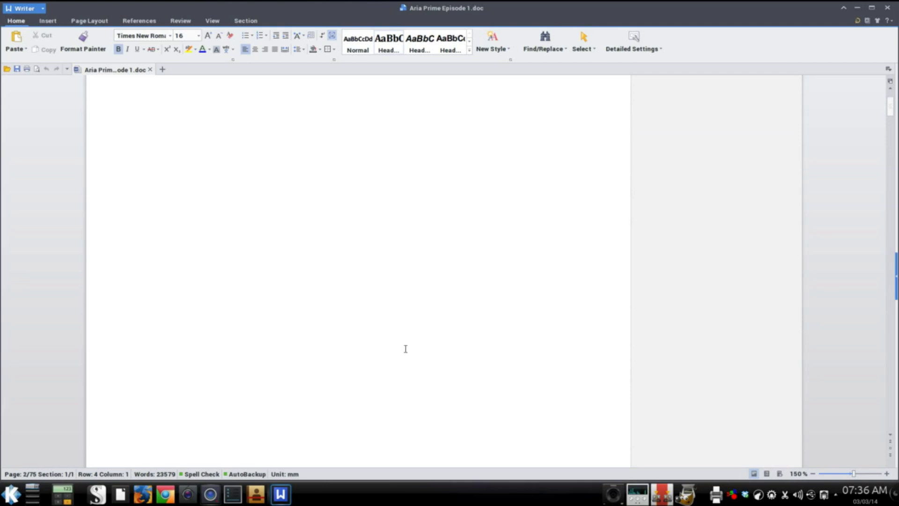
scroll(406, 348, down, 8)
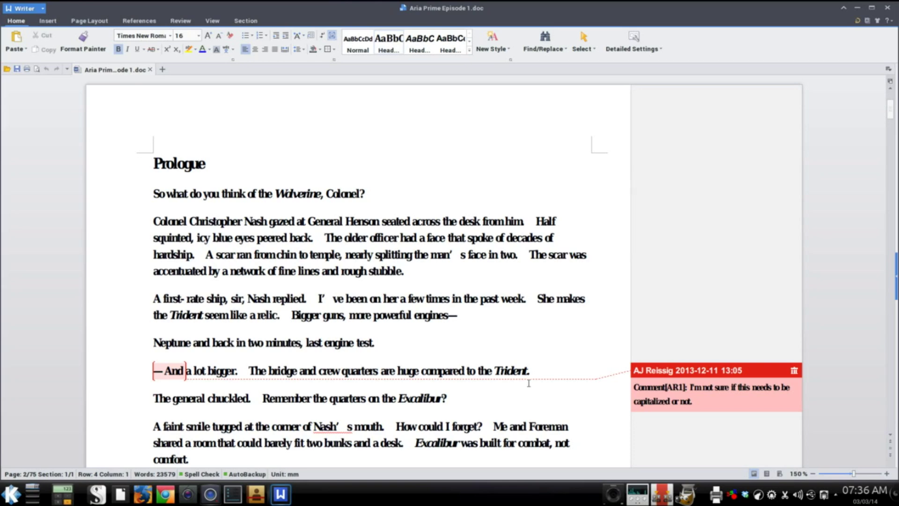
scroll(726, 399, down, 5)
scroll(719, 379, up, 5)
drag(154, 163, 323, 452)
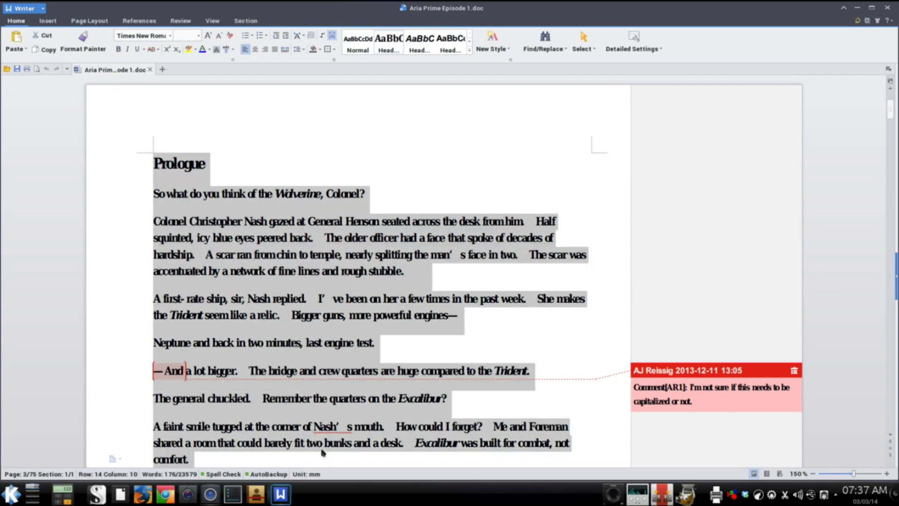
click(171, 36)
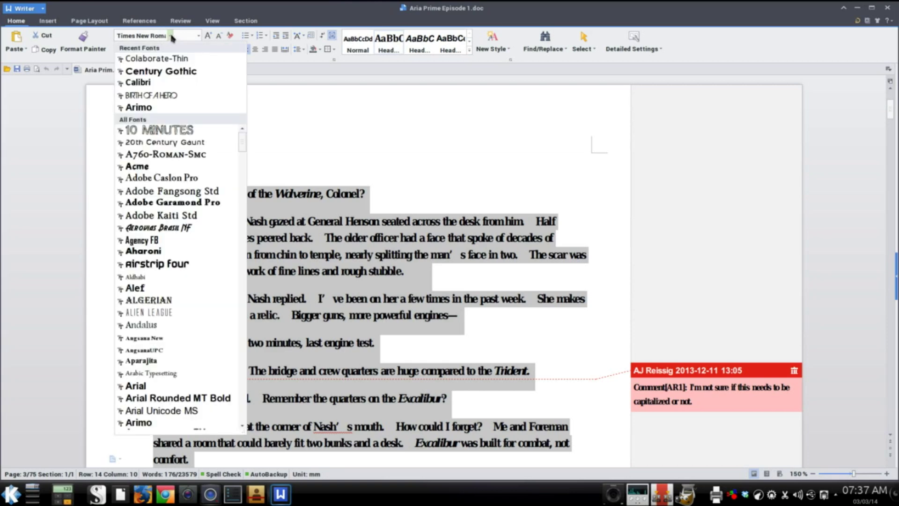
click(156, 60)
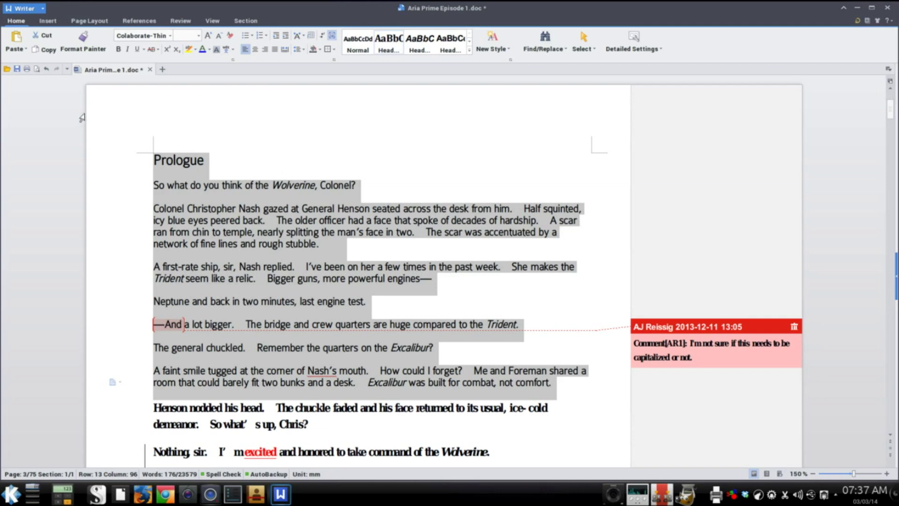
click(45, 70)
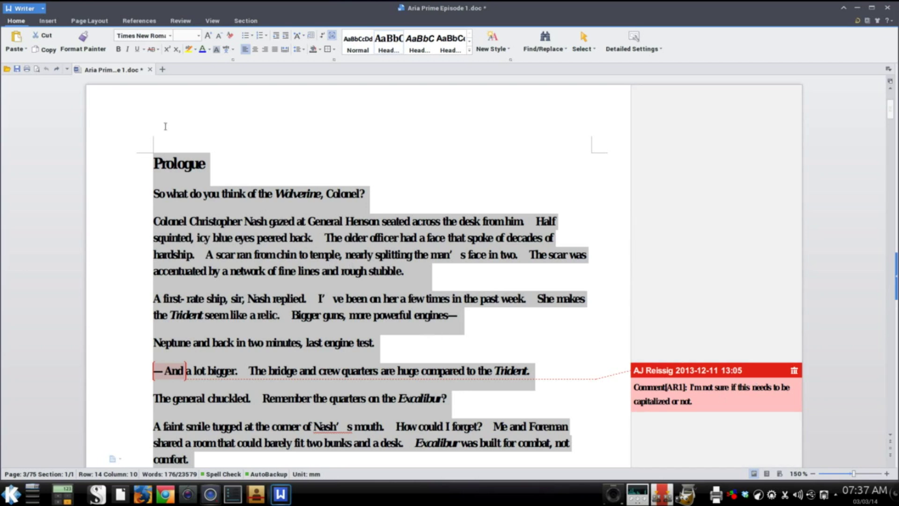
click(52, 22)
click(74, 22)
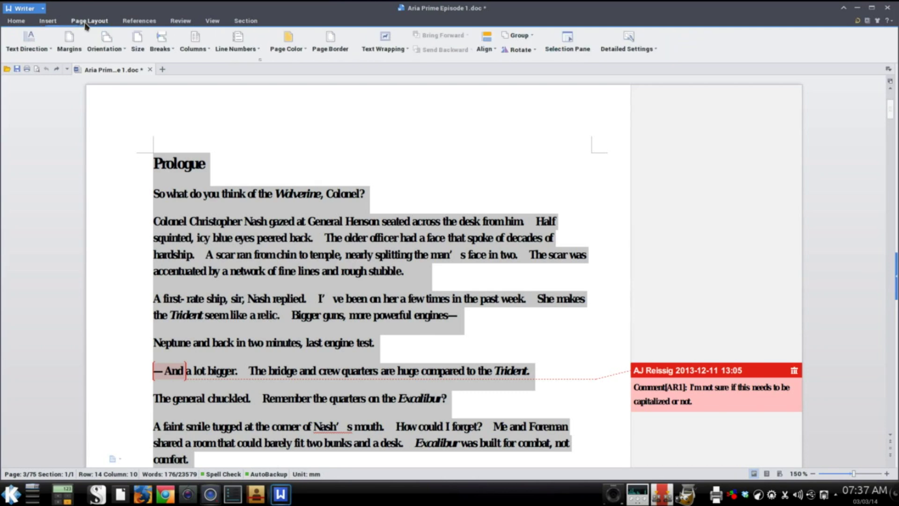
click(174, 28)
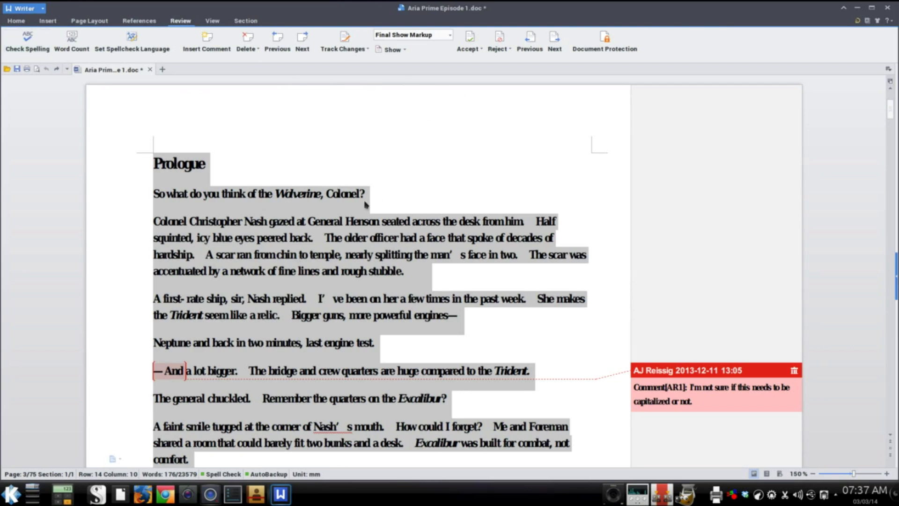
click(16, 21)
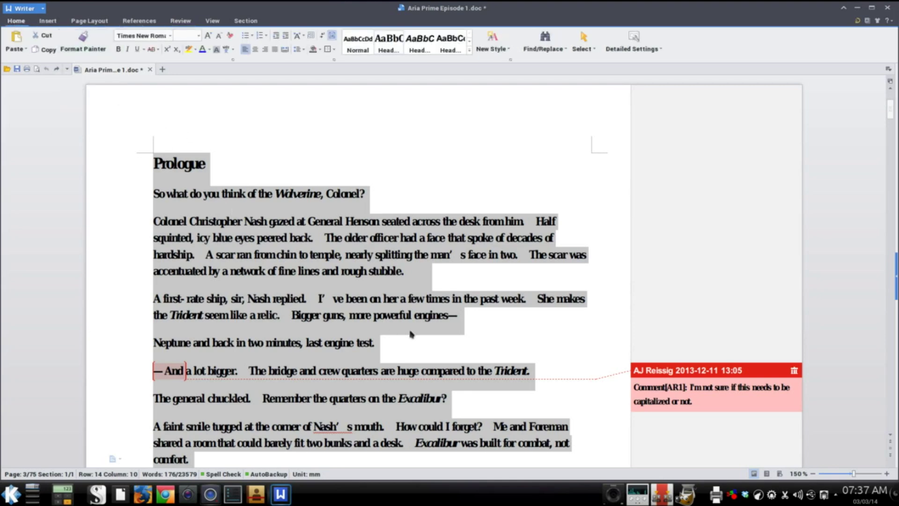
Step: Return to the title page, save Aria Prime Episode 1.doc, and reopen the Writer menu
scroll(433, 336, down, 5)
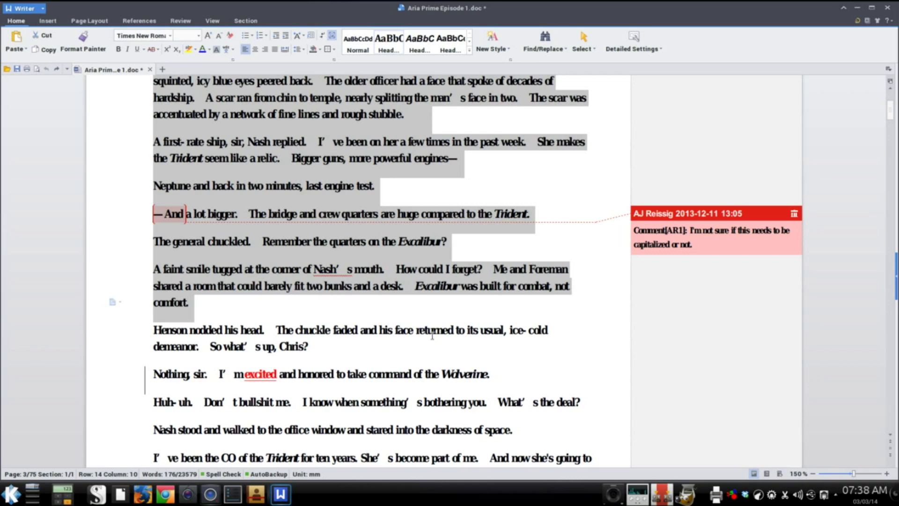
scroll(426, 264, up, 9)
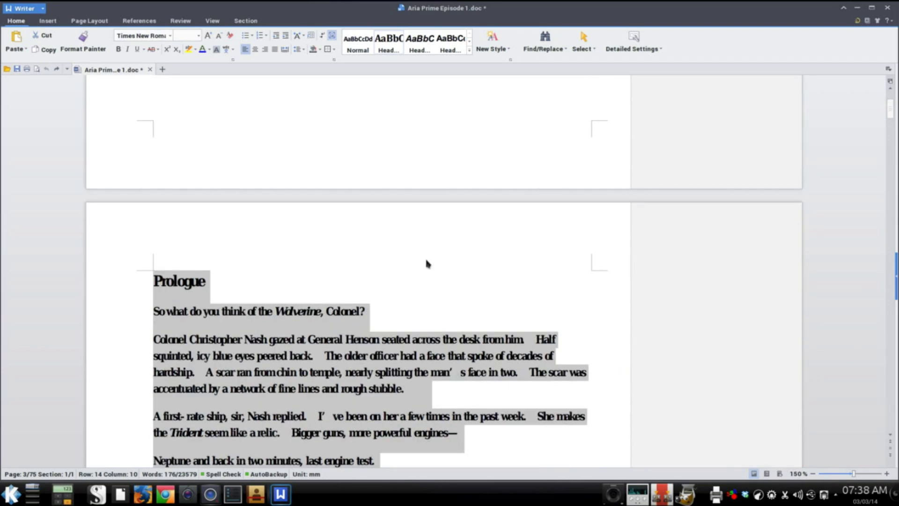
scroll(425, 263, up, 10)
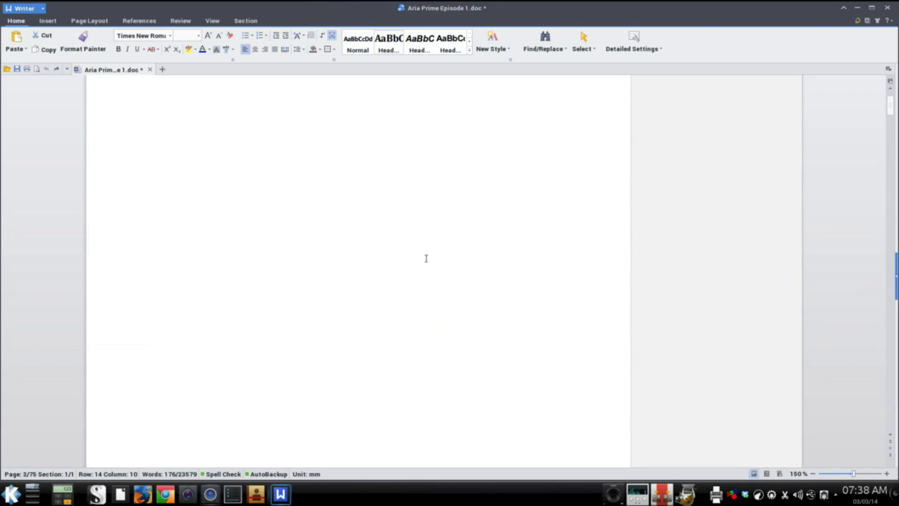
scroll(427, 257, up, 15)
scroll(435, 245, up, 16)
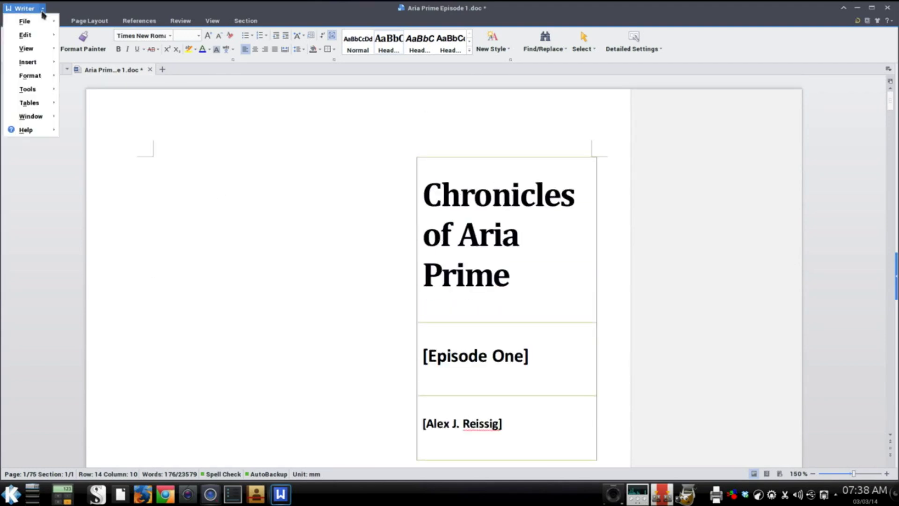
click(38, 27)
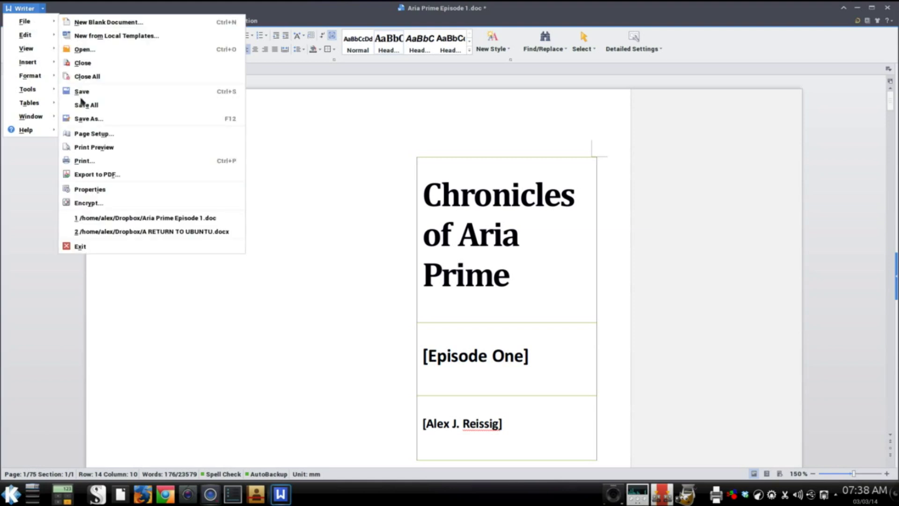
click(82, 94)
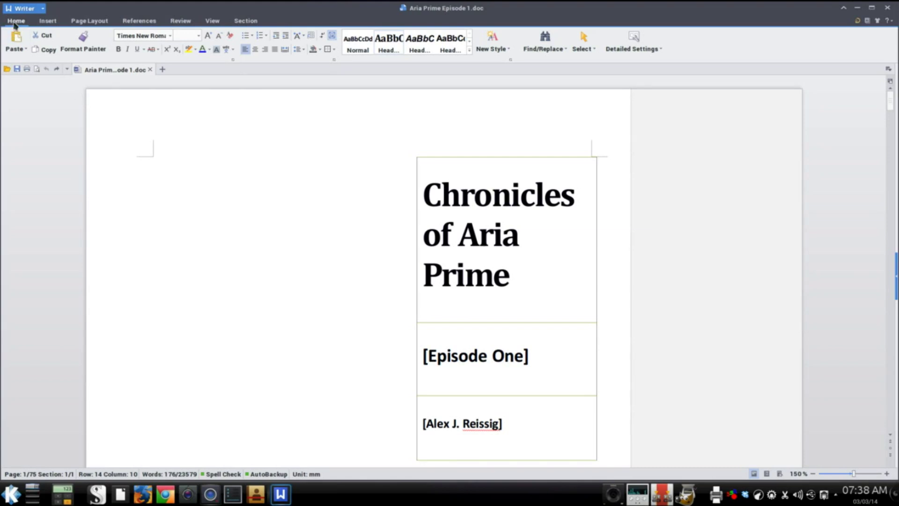
click(41, 8)
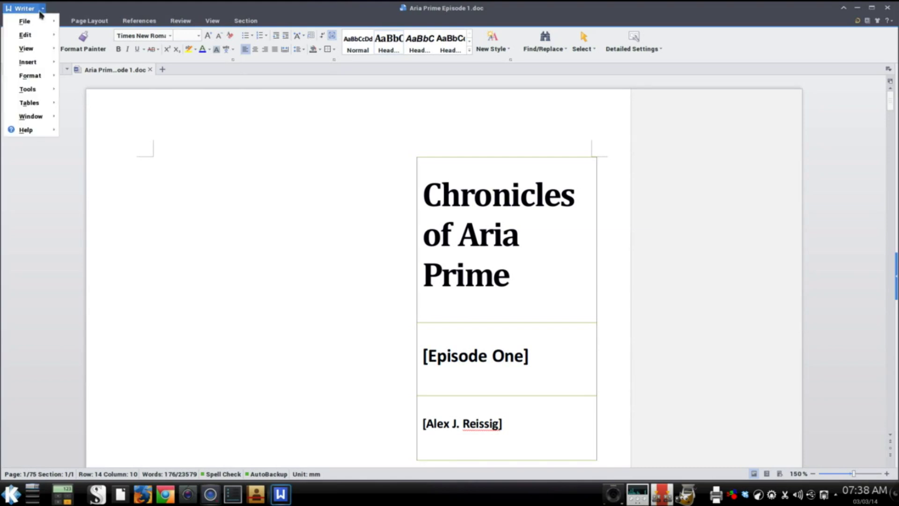
mouse_move(23, 29)
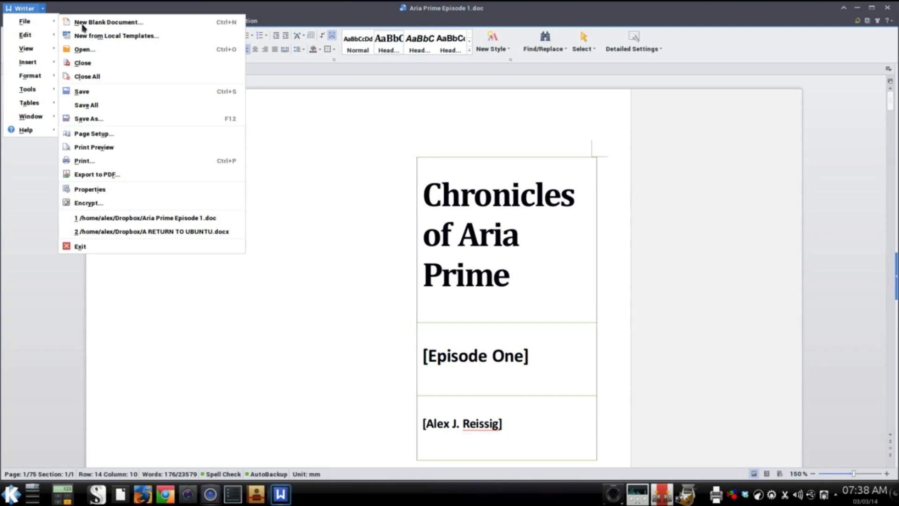
Step: Open Save As, view the file-type Filter list, then cancel without saving
click(84, 120)
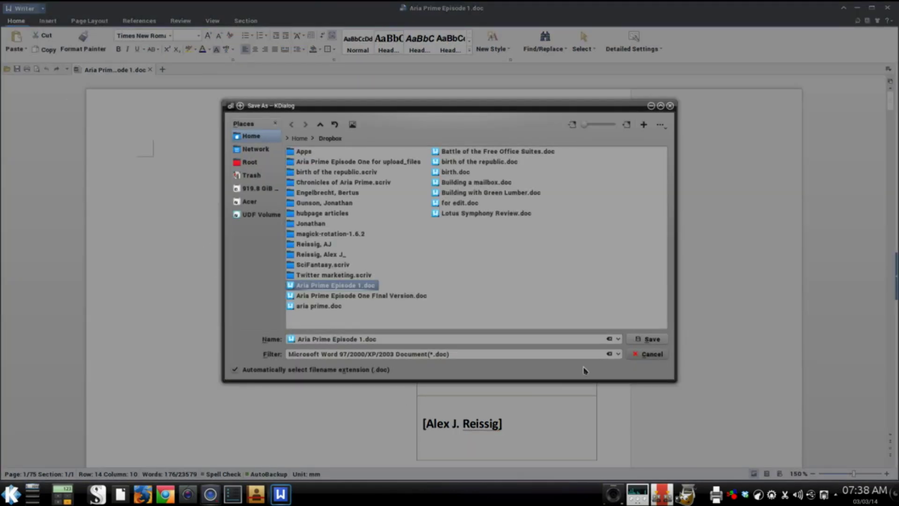
click(619, 355)
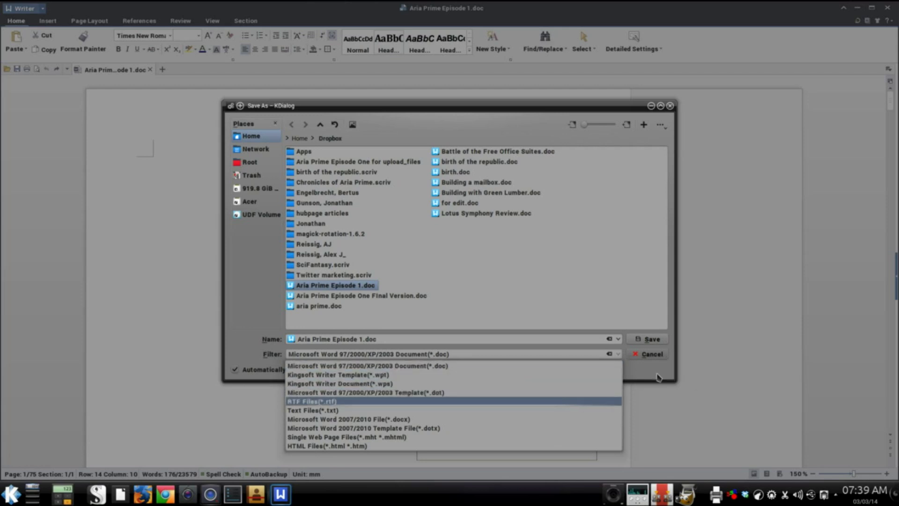
click(646, 369)
click(641, 356)
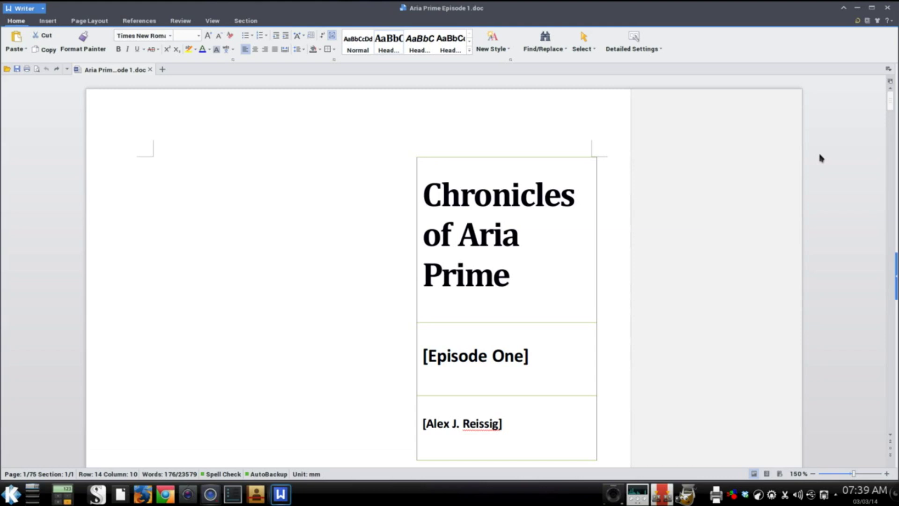
Step: Dismiss the New Style dropdown and close the Aria Prime manuscript window
click(509, 49)
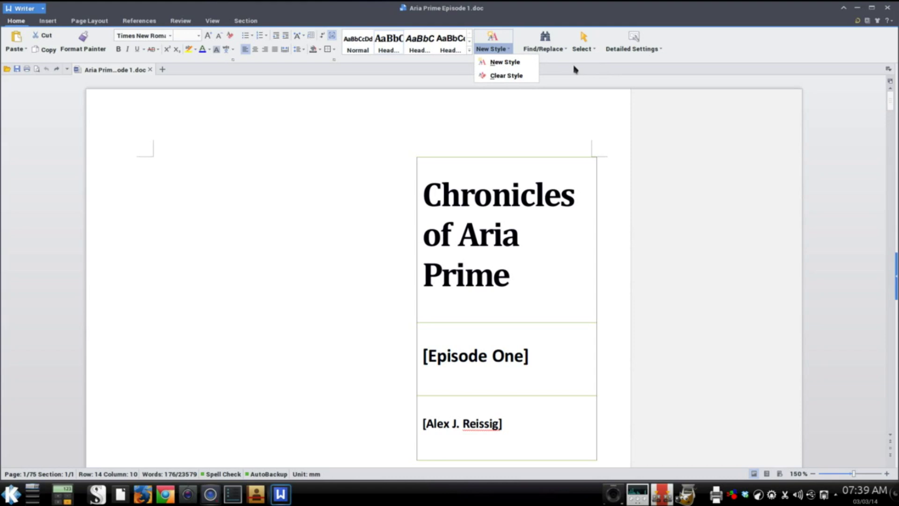
click(837, 66)
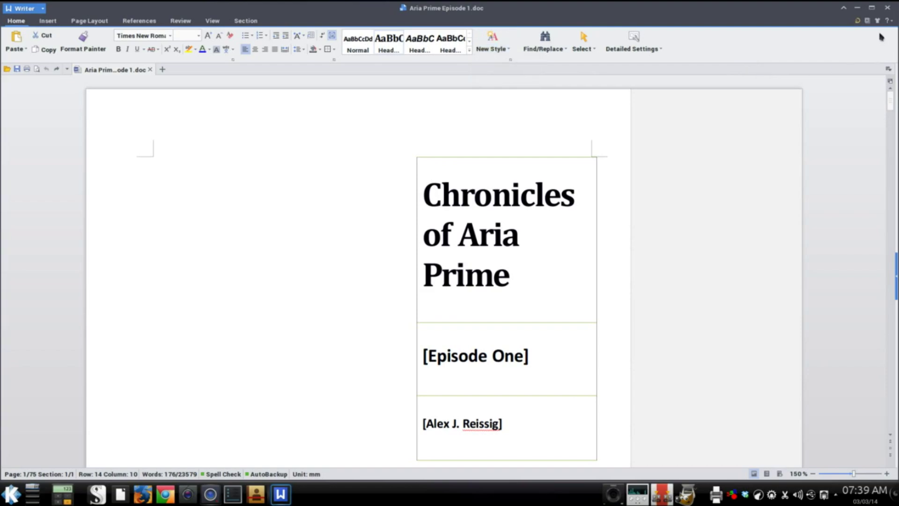
click(888, 8)
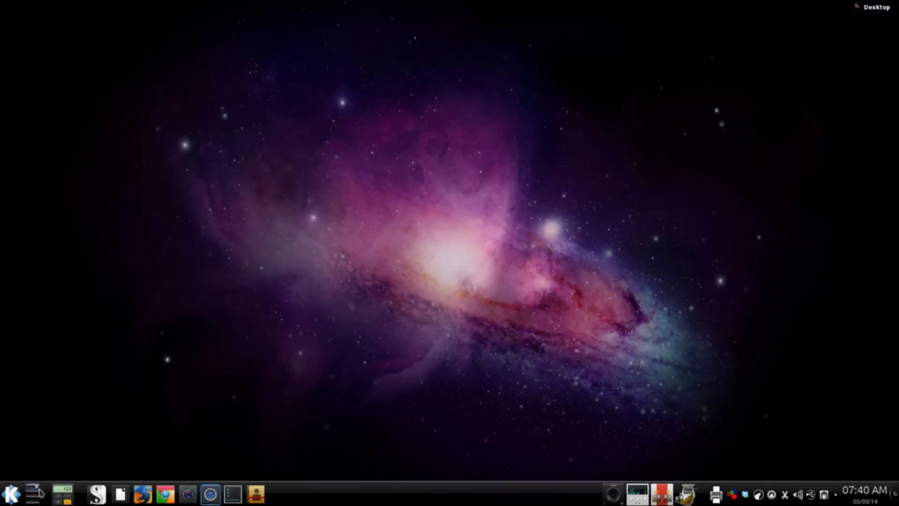
Step: Search 'king' in the K launcher and start Kingsoft Spreadsheets
click(18, 498)
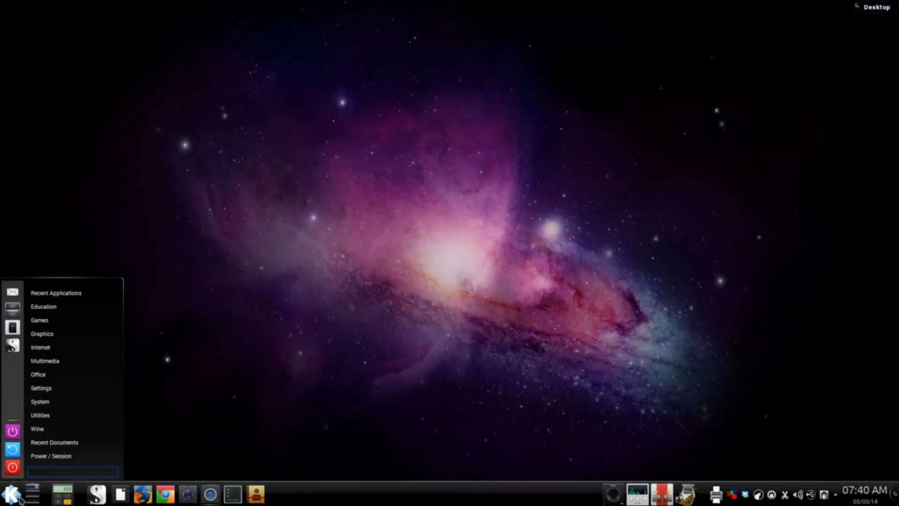
text(kingsoft)
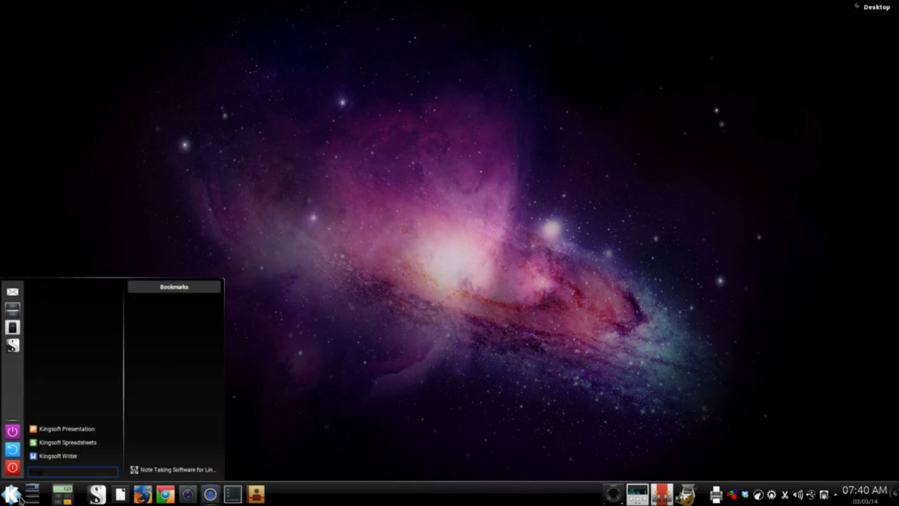
click(61, 443)
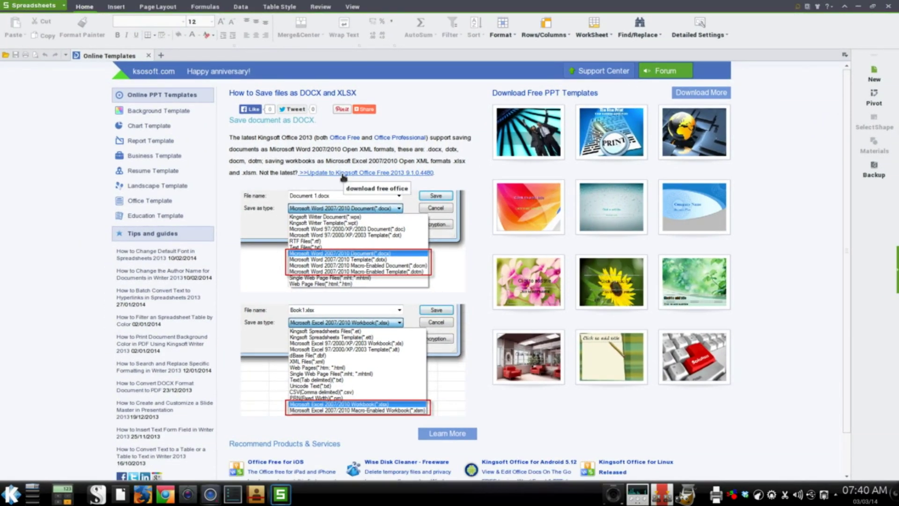
Step: Dismiss the share popup, close Online Templates, and create a new blank workbook Book1
right_click(343, 137)
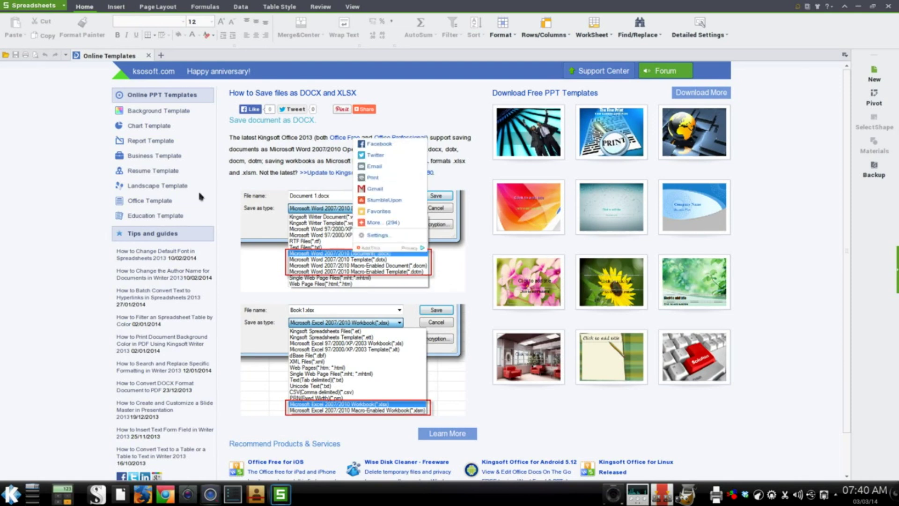
click(150, 127)
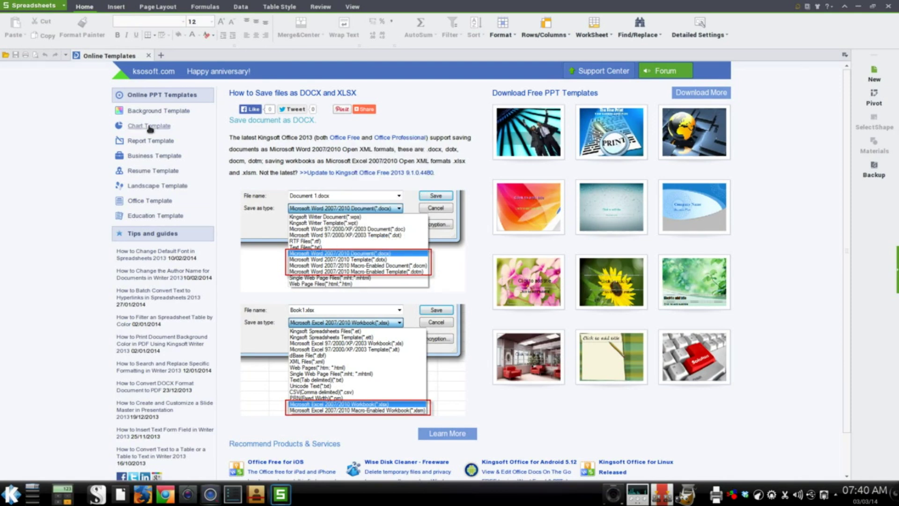
click(149, 56)
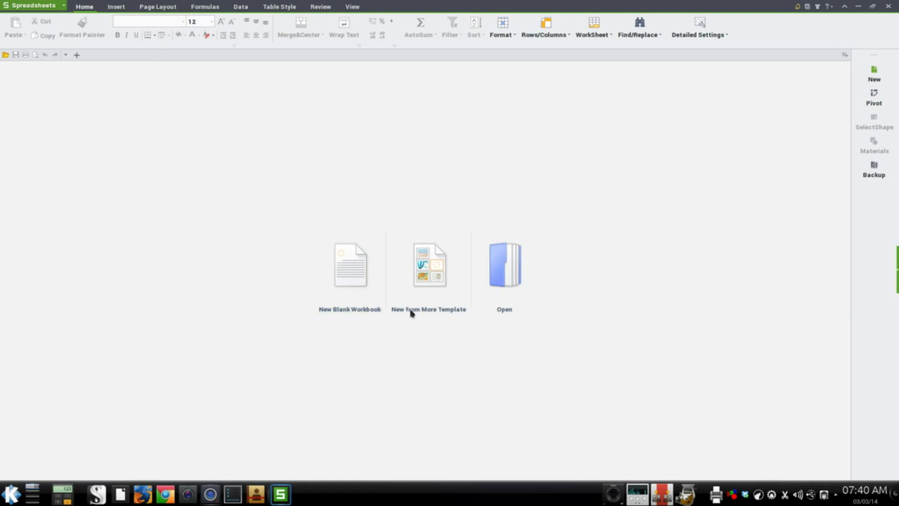
click(344, 281)
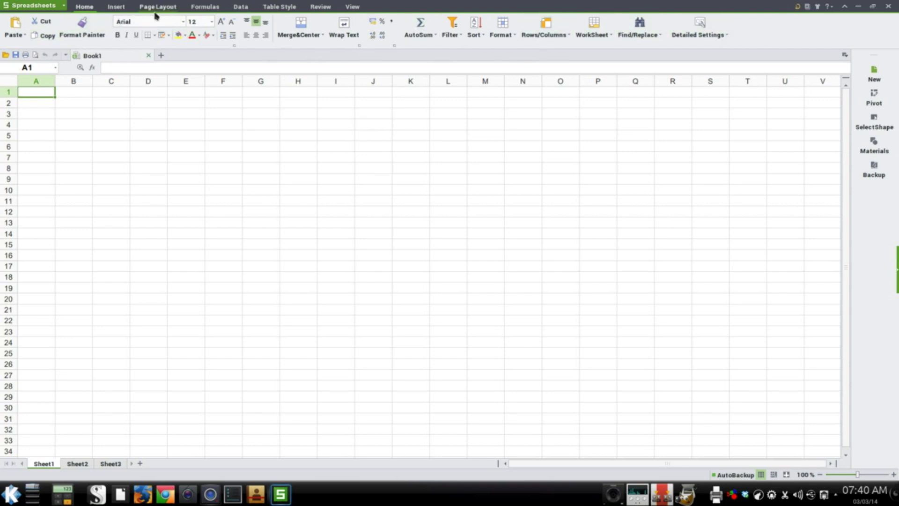
Step: Browse the Insert, Page Layout, Formulas, Data and Home ribbon tabs, then close Spreadsheets
click(118, 7)
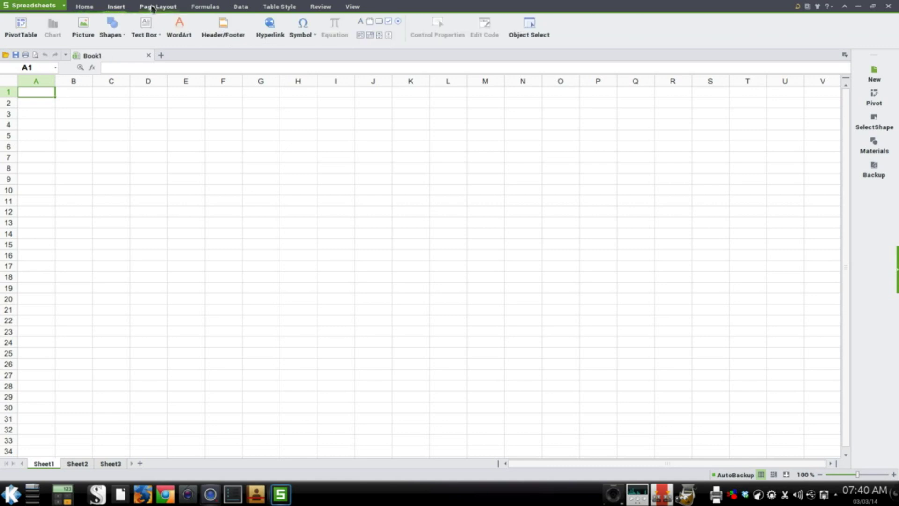
click(176, 8)
click(202, 7)
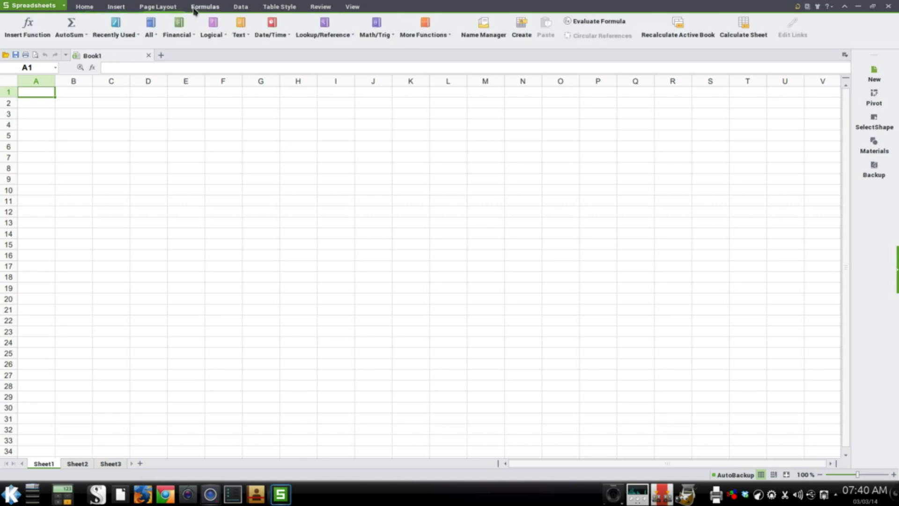
click(237, 8)
click(204, 7)
click(84, 7)
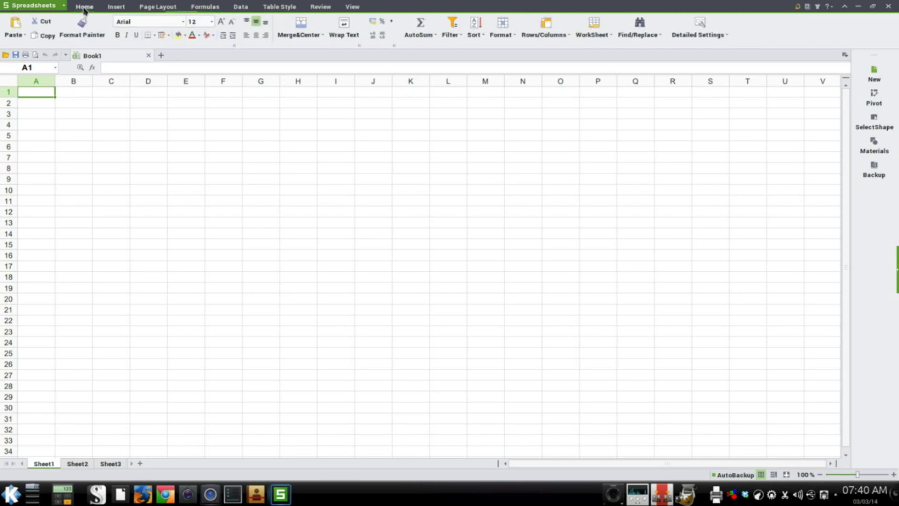
click(888, 6)
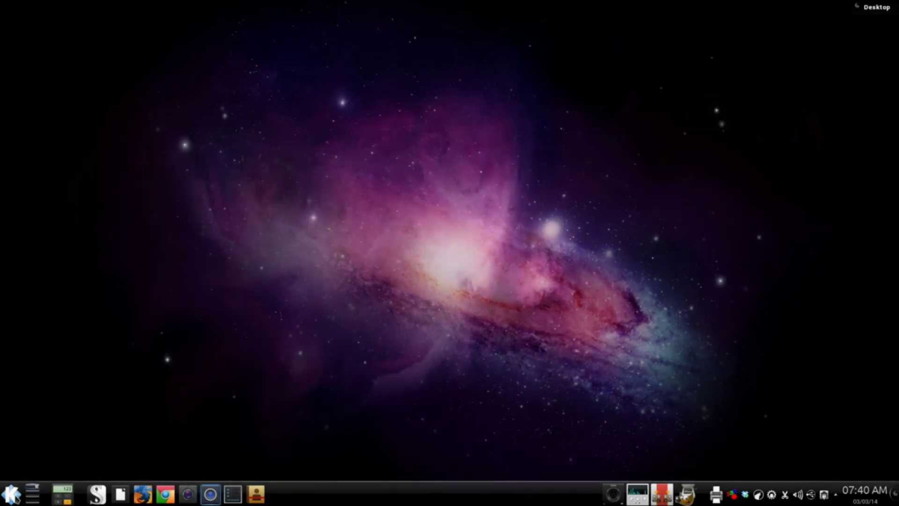
Step: Search 'king' in the K launcher and start Kingsoft Presentation
click(11, 494)
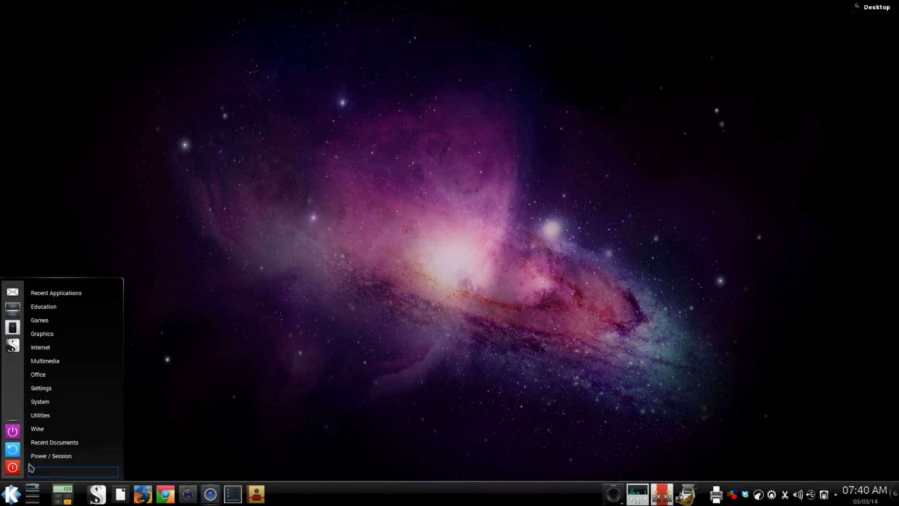
text(king)
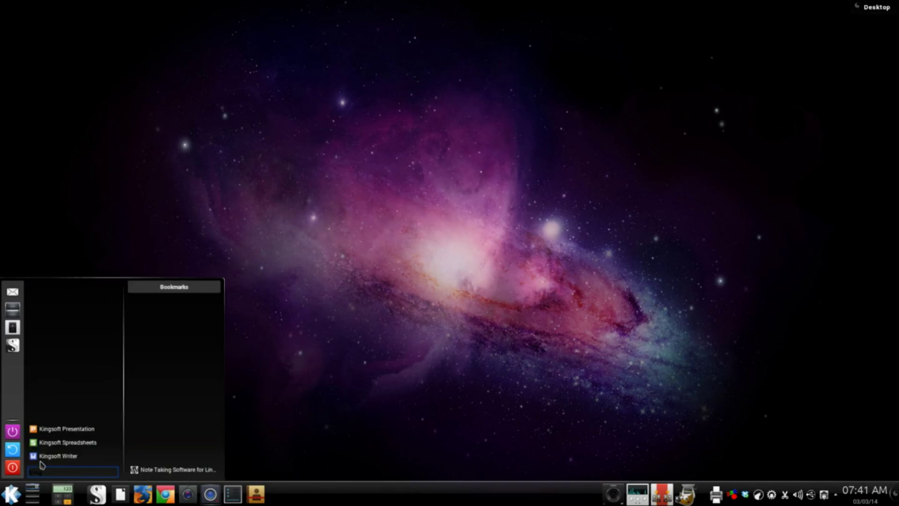
click(52, 430)
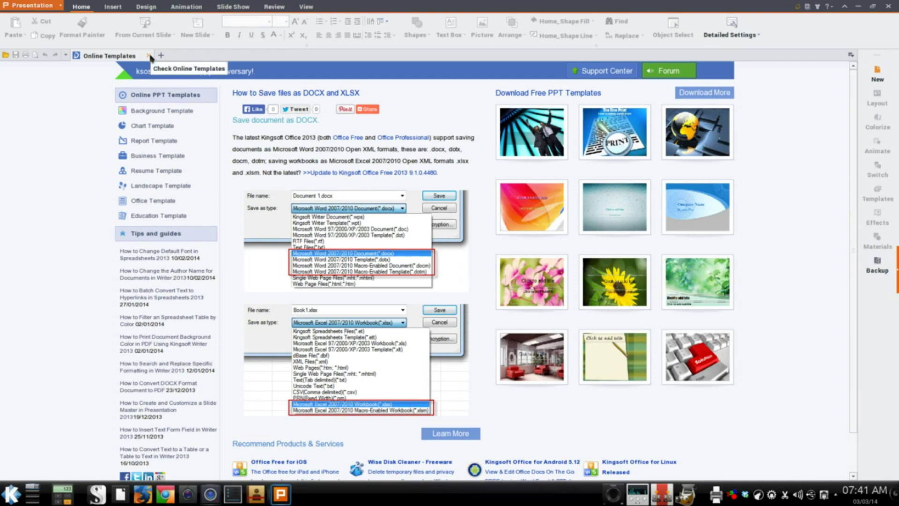
Step: Start a blank Presentation1, look through its Insert and Design tabs, then exit Kingsoft Presentation
click(150, 55)
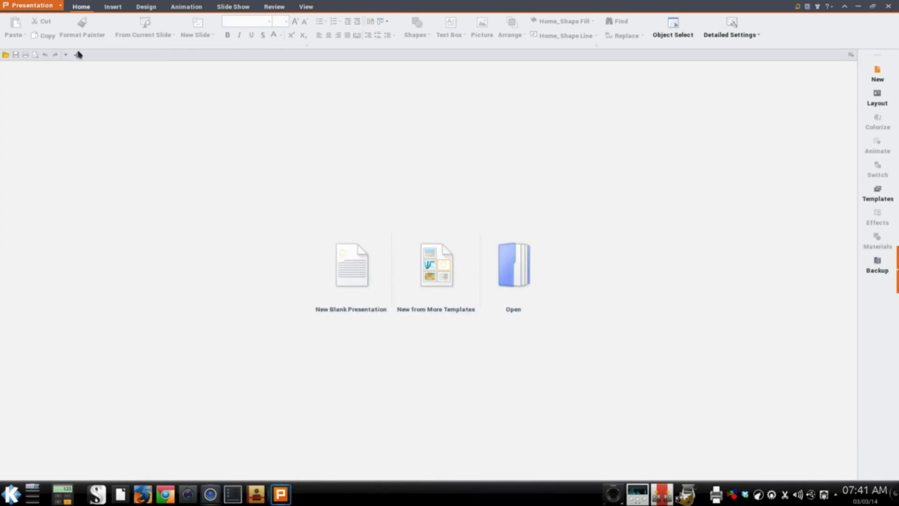
click(333, 265)
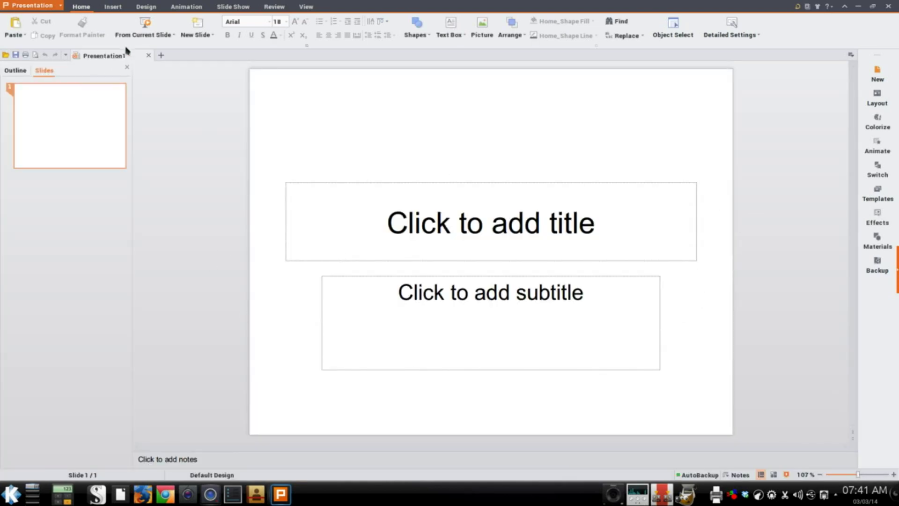
click(113, 6)
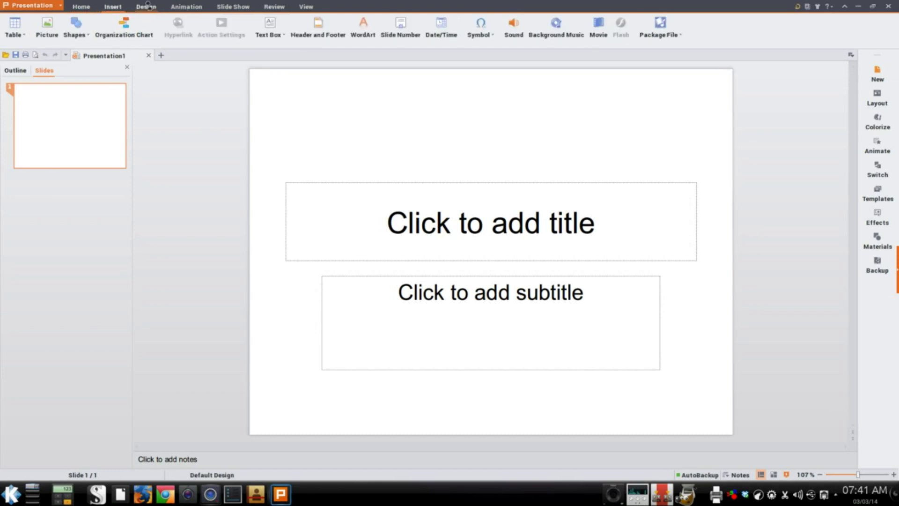
click(147, 6)
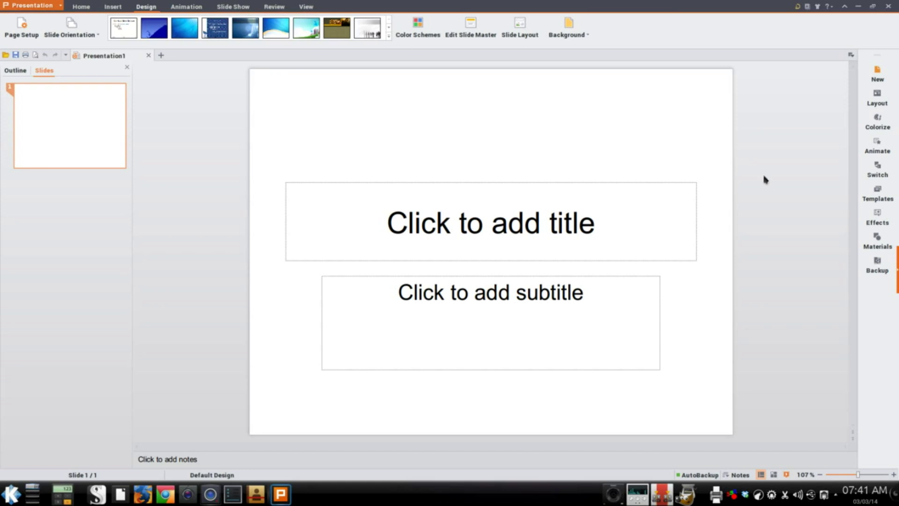
click(888, 7)
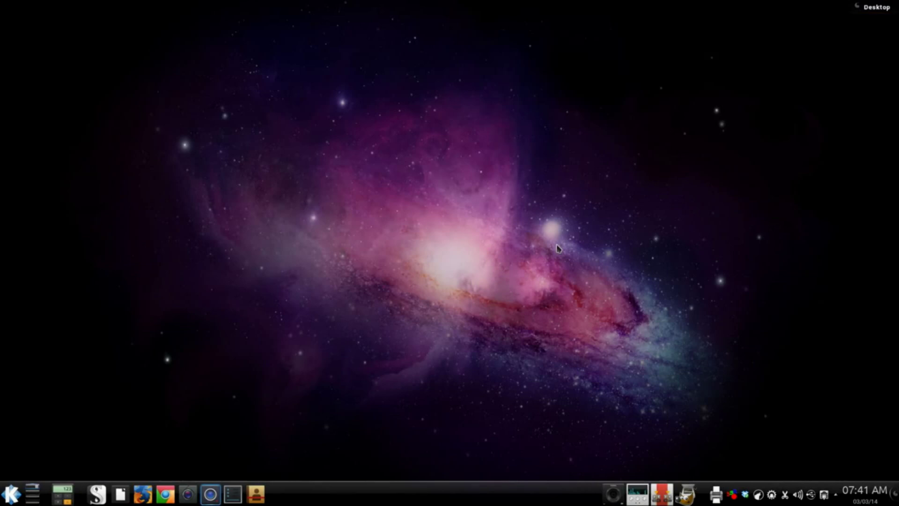